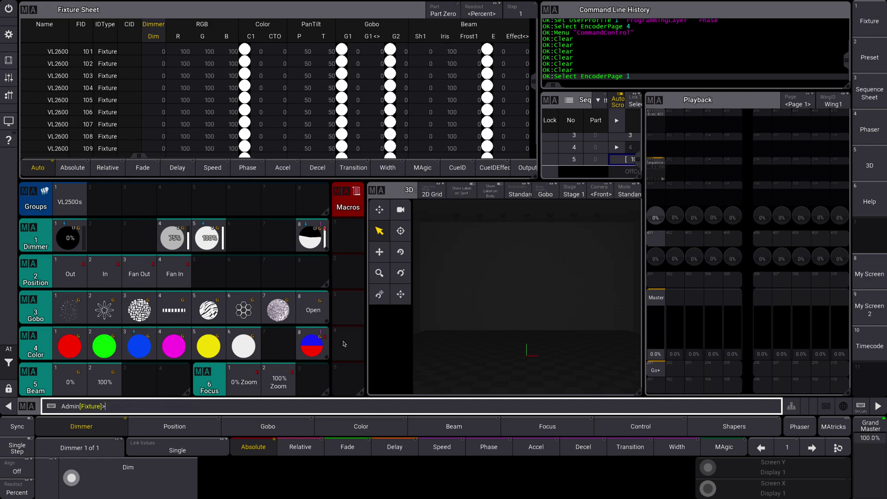
# Step: Store a new Macro 1 in the first Macros pool slot and open its editor
pyautogui.click(8, 61)
pyautogui.press('s')
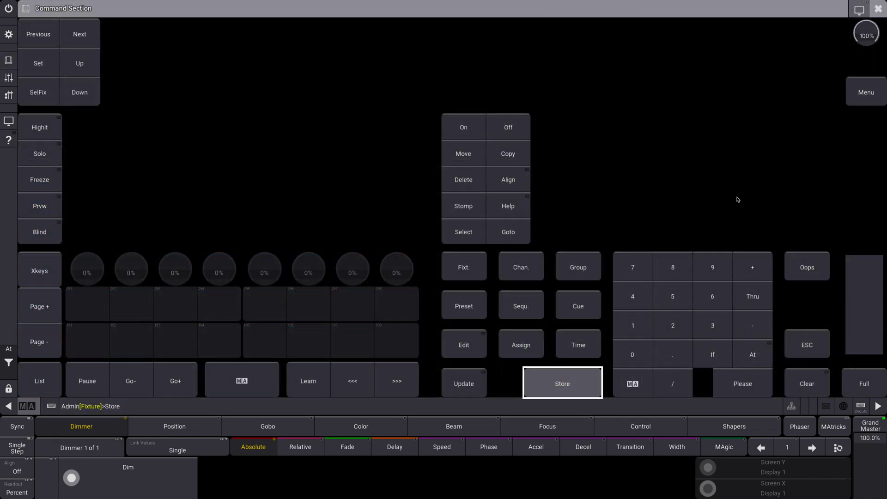
pyautogui.click(875, 9)
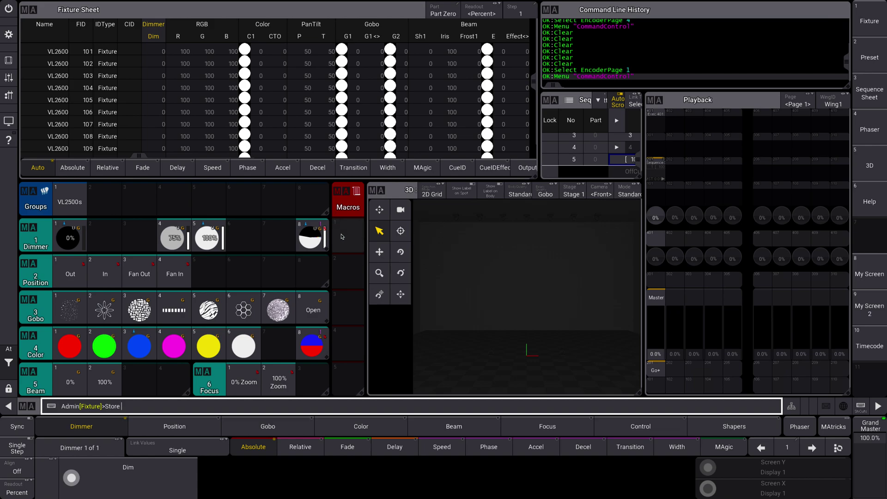
pyautogui.click(342, 236)
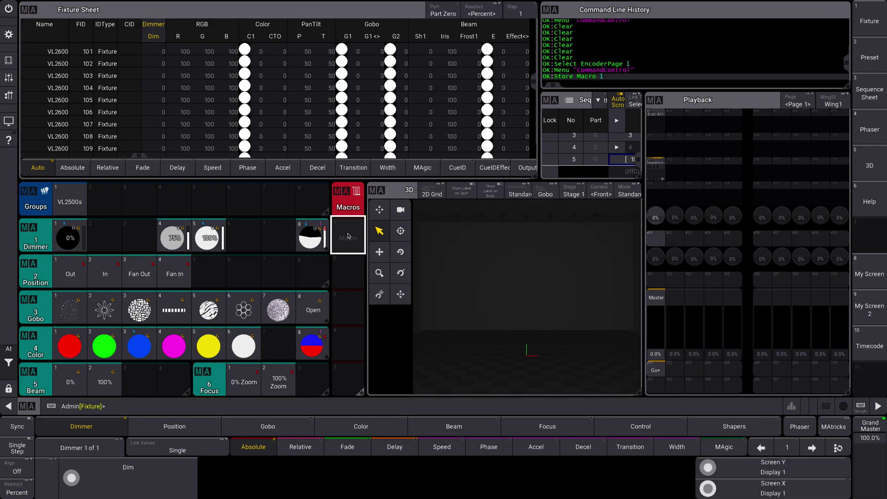
pyautogui.moveTo(348, 236); pyautogui.dragTo(321, 235)
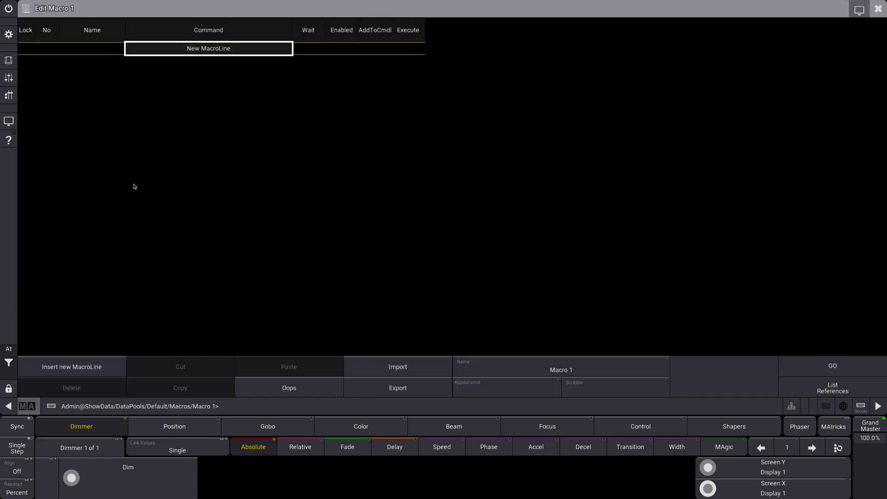
# Step: Add MacroLine 1 to Macro 1 with the command 'Store Cue Time 3', then close the editor
pyautogui.click(91, 368)
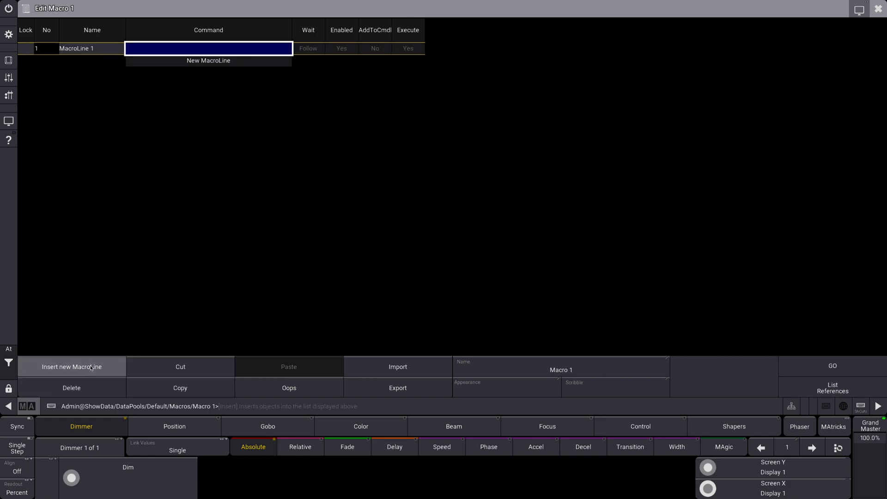
pyautogui.click(200, 48)
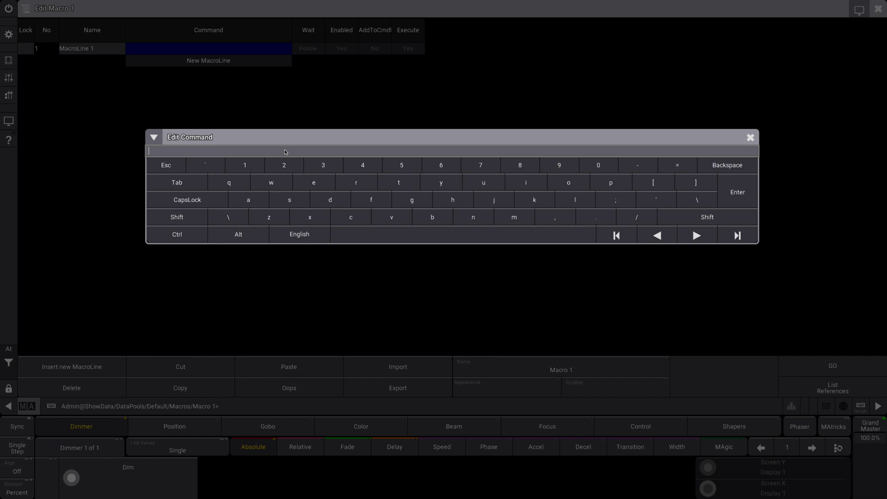
pyautogui.write('ore Cue Time')
pyautogui.press('Return')
pyautogui.press('Left')
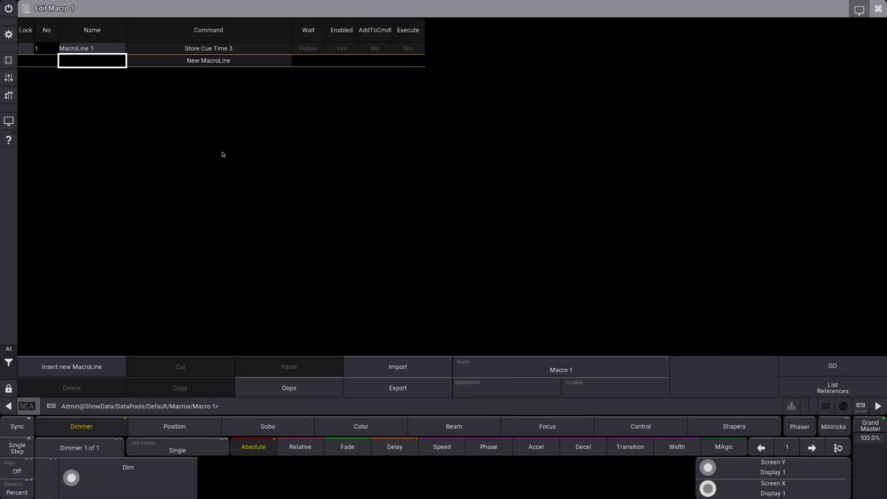
pyautogui.click(877, 8)
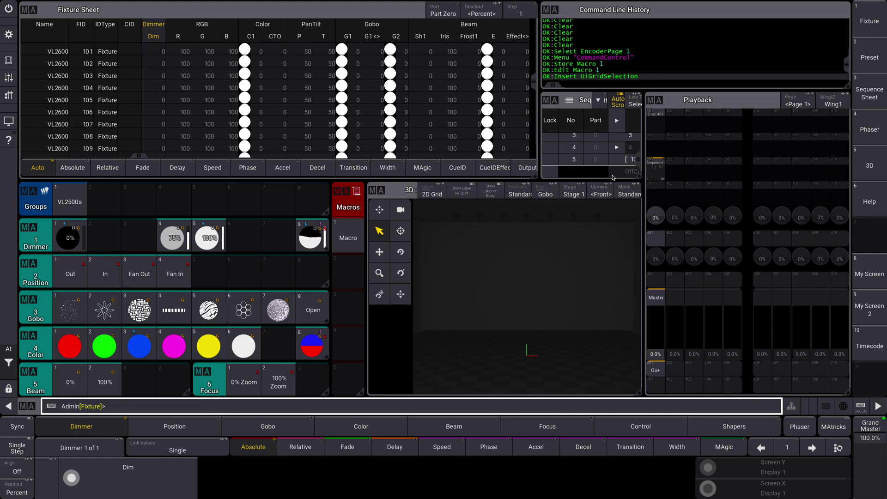
# Step: Shrink the Playback window and fit the Sequence sheet below it showing Name and Fade columns
pyautogui.moveTo(849, 392); pyautogui.dragTo(830, 194)
pyautogui.moveTo(551, 100); pyautogui.dragTo(675, 241)
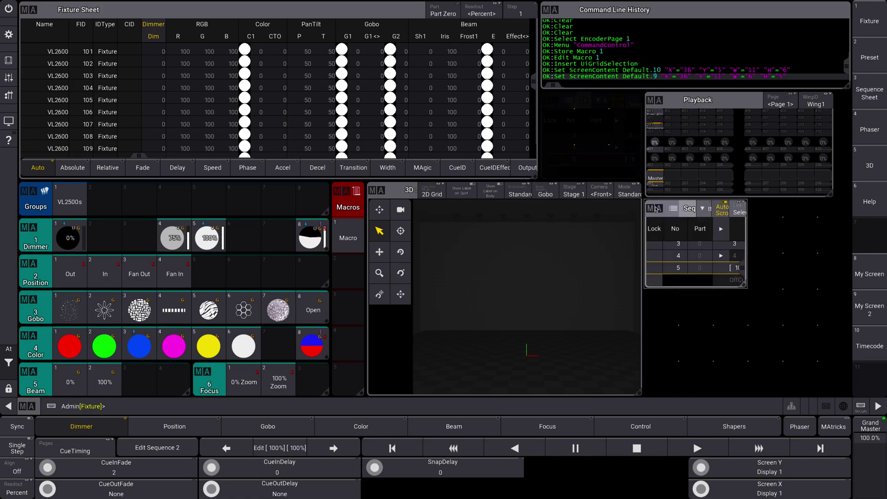
pyautogui.moveTo(770, 328); pyautogui.dragTo(851, 393)
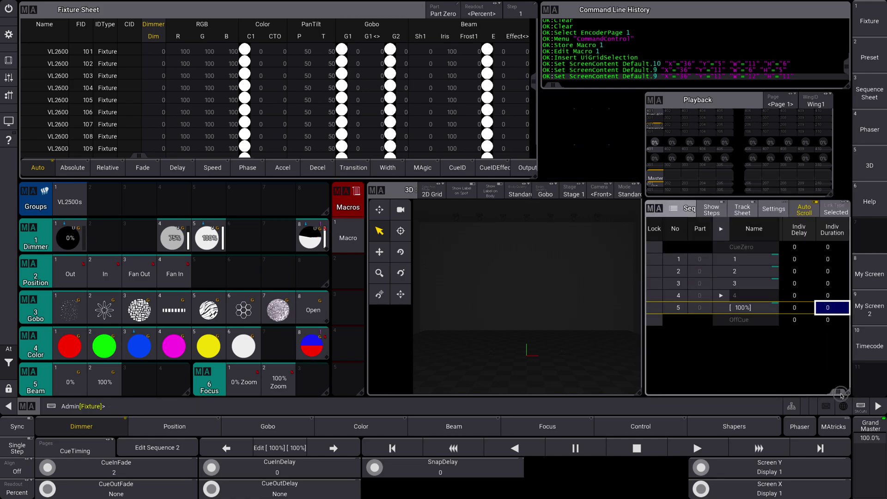
pyautogui.moveTo(846, 388); pyautogui.dragTo(728, 388)
# Step: Set the VL2500s to Dimmer preset 5 (100%) and run Macro 1 to store a new cue
pyautogui.click(69, 202)
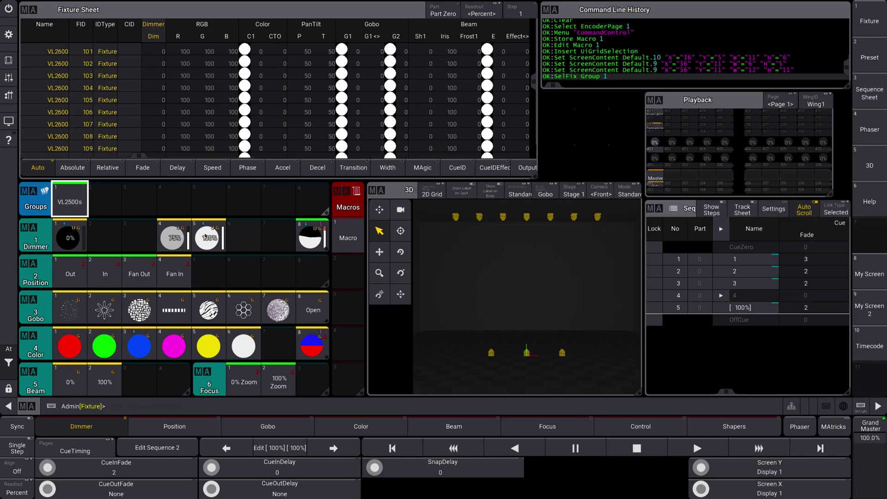
pyautogui.click(208, 238)
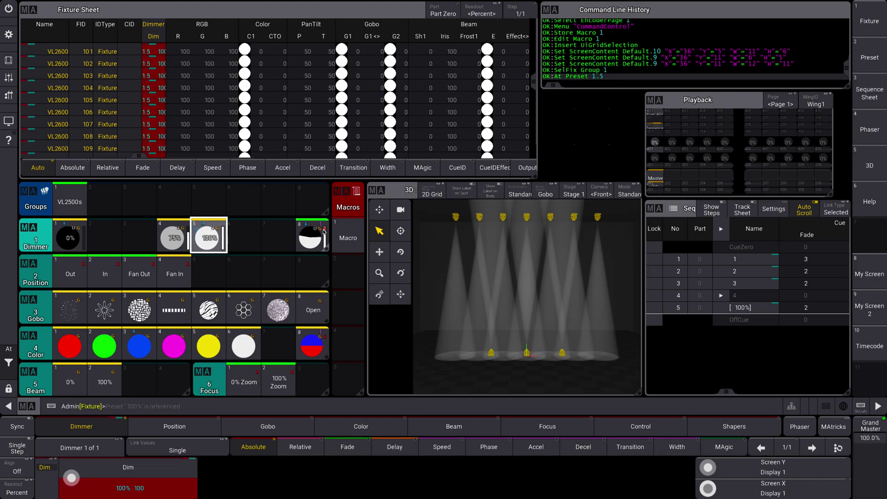
pyautogui.click(348, 239)
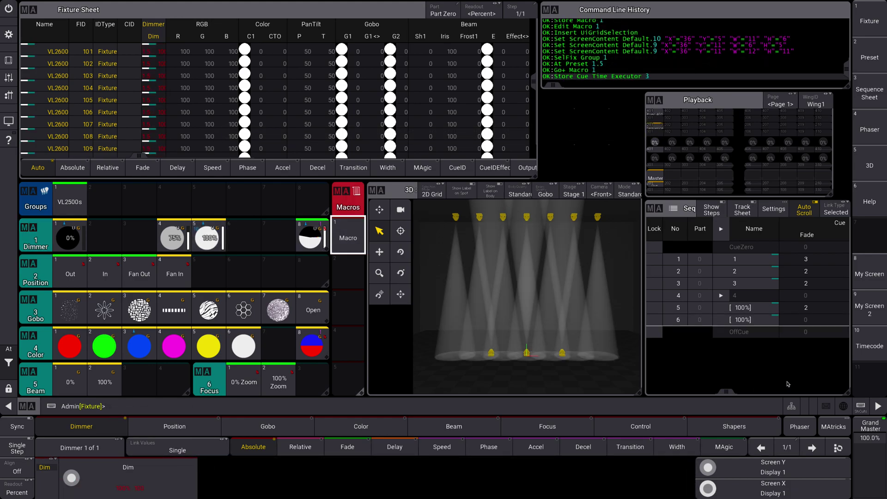
pyautogui.moveTo(838, 392); pyautogui.dragTo(700, 405)
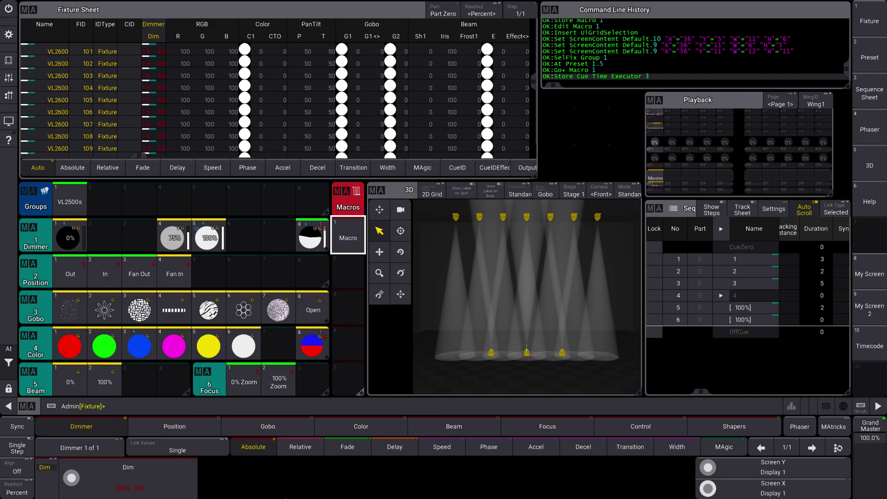
# Step: Clear the programmer and build a 'Store Cue CueFade' command in the Command Section
pyautogui.click(8, 61)
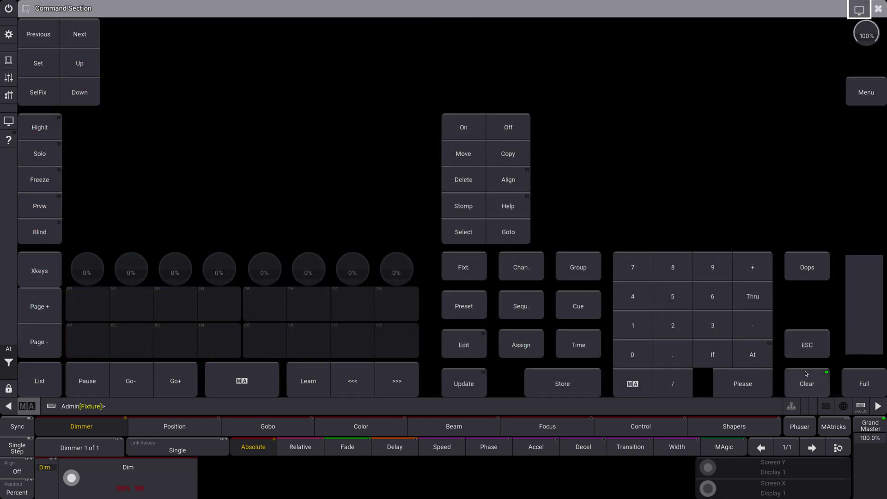
pyautogui.click(806, 373)
pyautogui.click(562, 383)
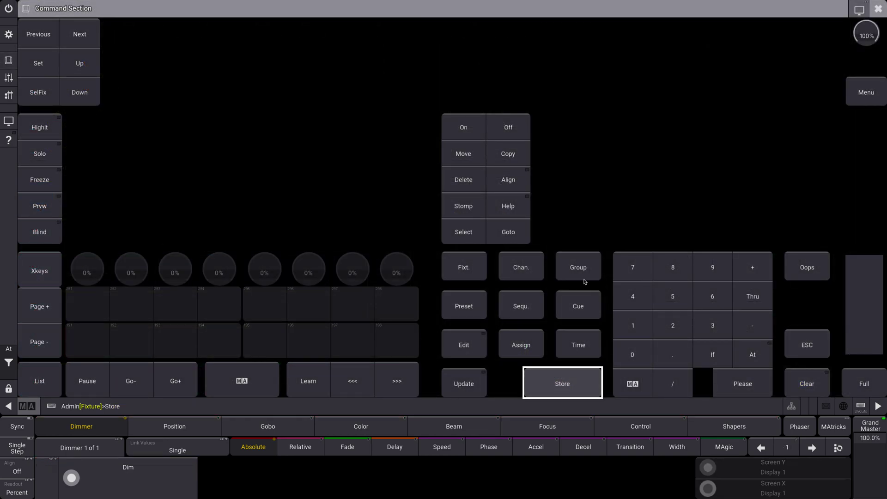
pyautogui.click(578, 306)
pyautogui.click(583, 347)
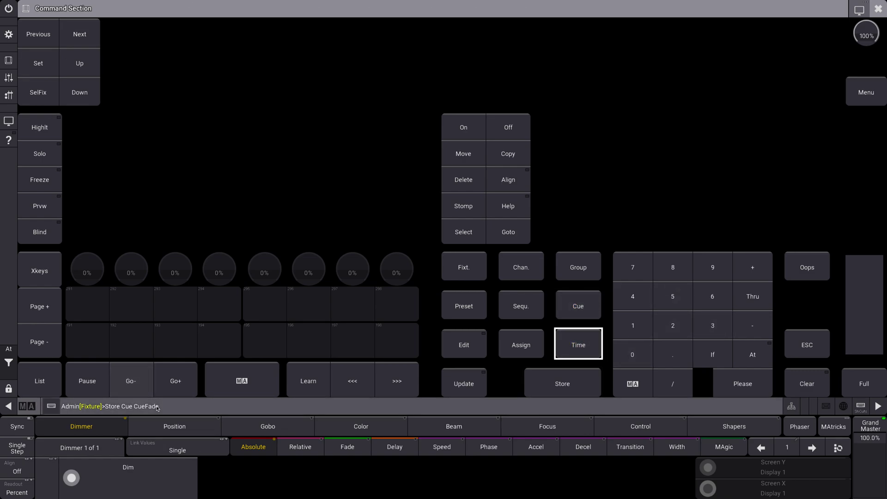
pyautogui.click(878, 9)
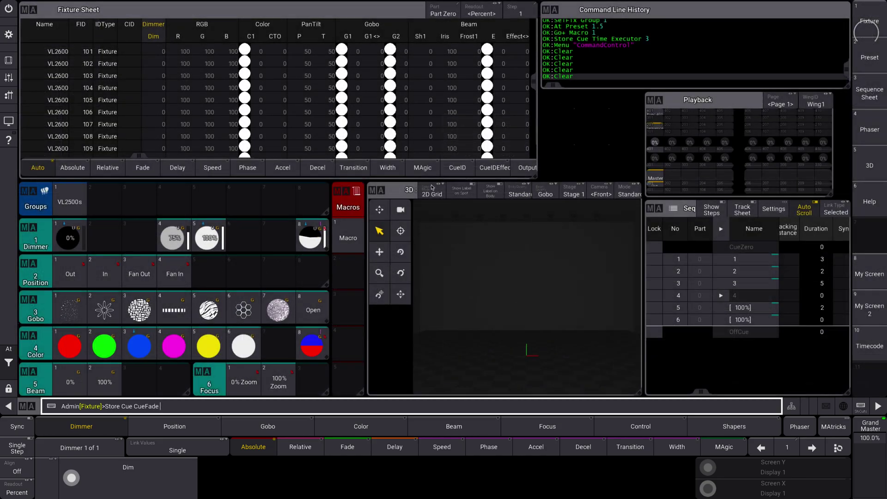
# Step: Change Macro 1's line to 'Store Cue CueFade 3' and close its editor
pyautogui.click(348, 237)
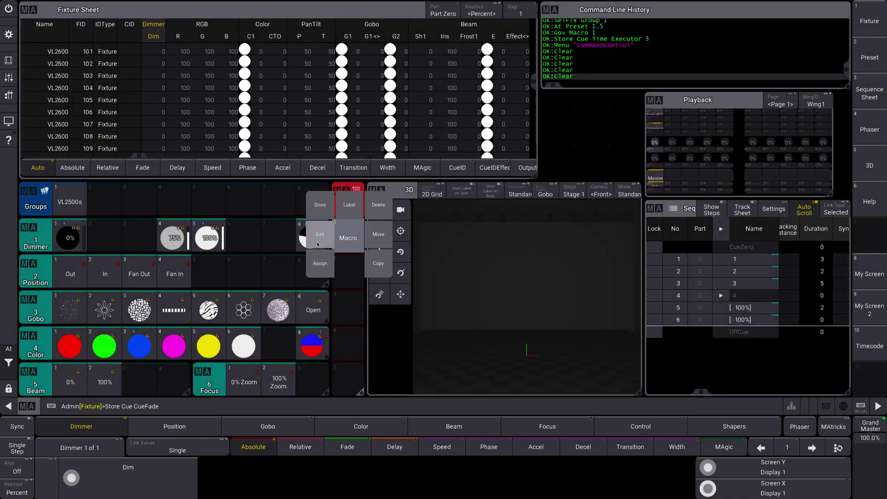
pyautogui.click(348, 238)
pyautogui.click(348, 237)
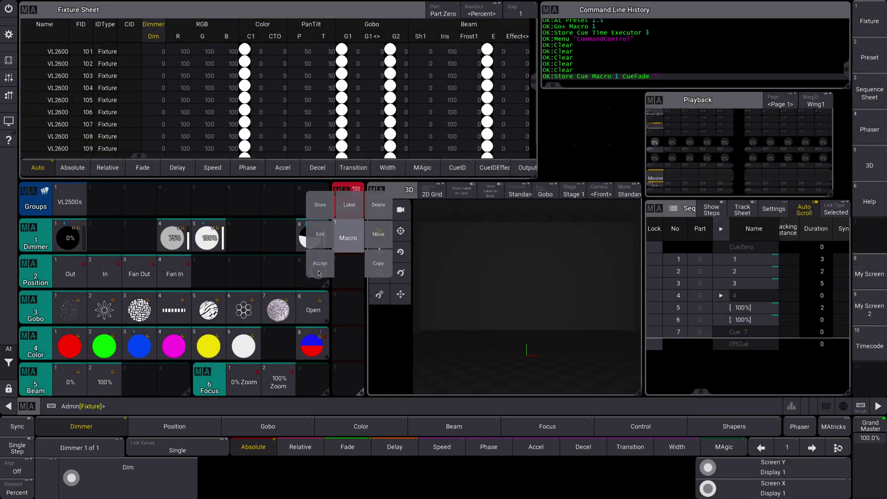
pyautogui.click(322, 238)
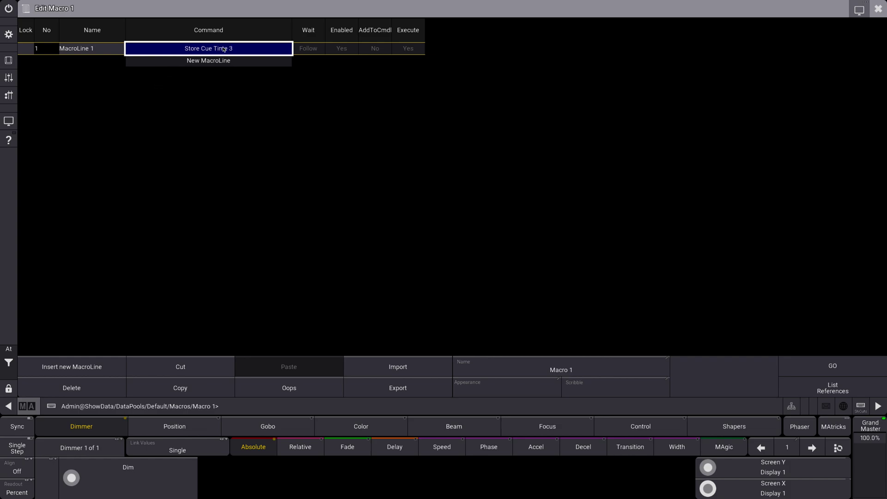
pyautogui.click(224, 49)
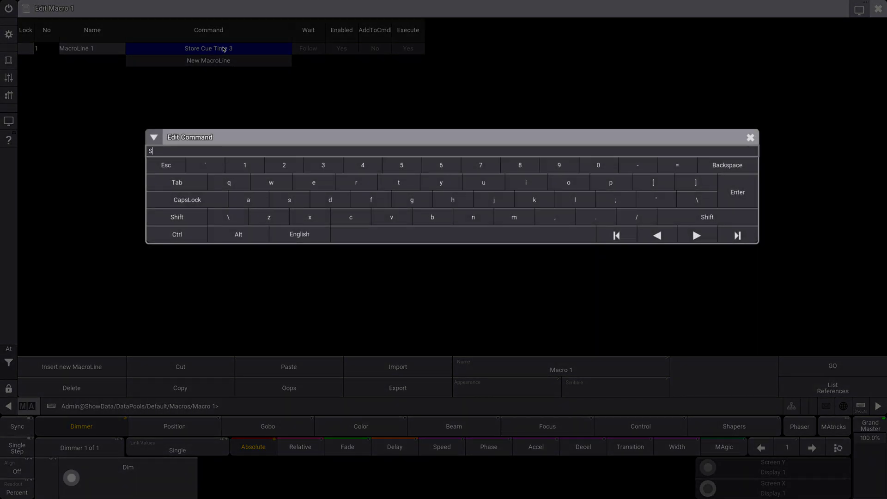
pyautogui.write('Store Cue CueFa')
pyautogui.press('Return')
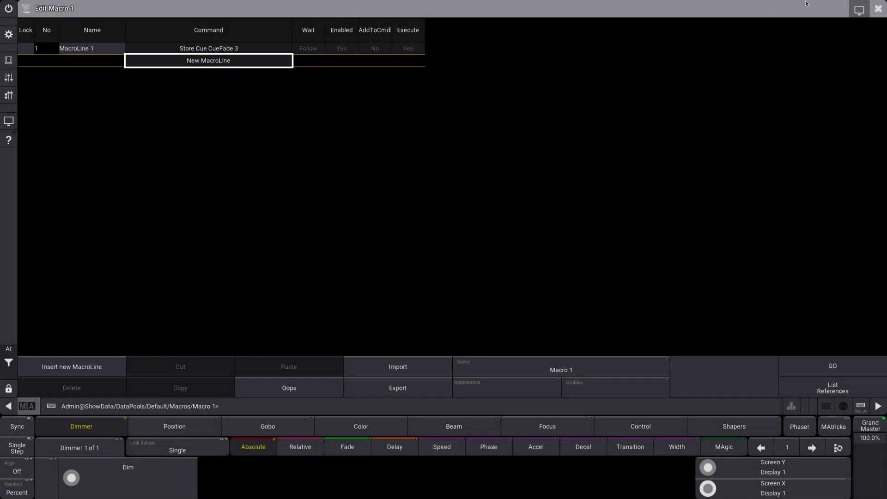
pyautogui.click(878, 9)
pyautogui.click(9, 58)
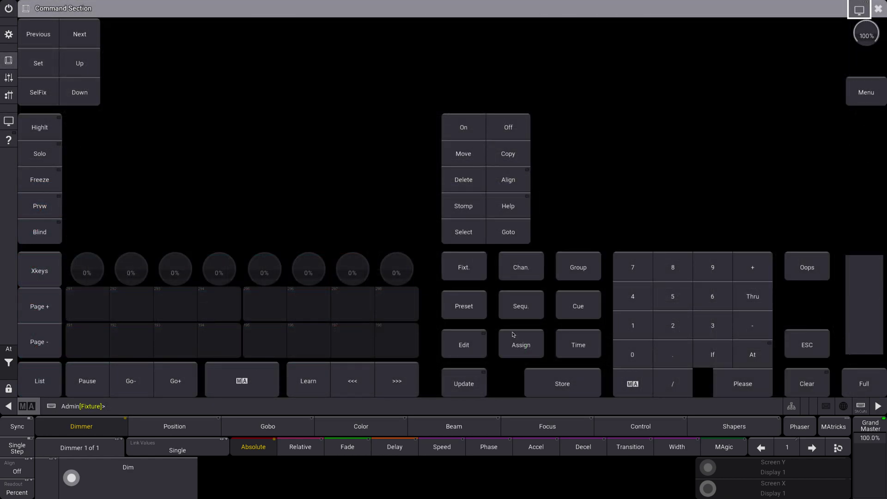
# Step: Enter a Store Cue CueFade command on the keypad, then clear the command line
pyautogui.click(563, 383)
pyautogui.click(578, 305)
pyautogui.click(583, 344)
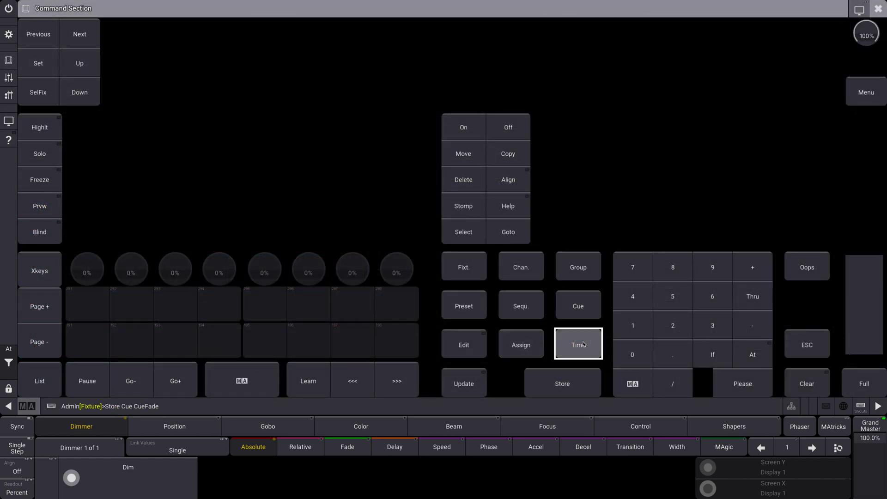
pyautogui.click(877, 9)
pyautogui.click(8, 61)
pyautogui.click(807, 383)
pyautogui.click(878, 9)
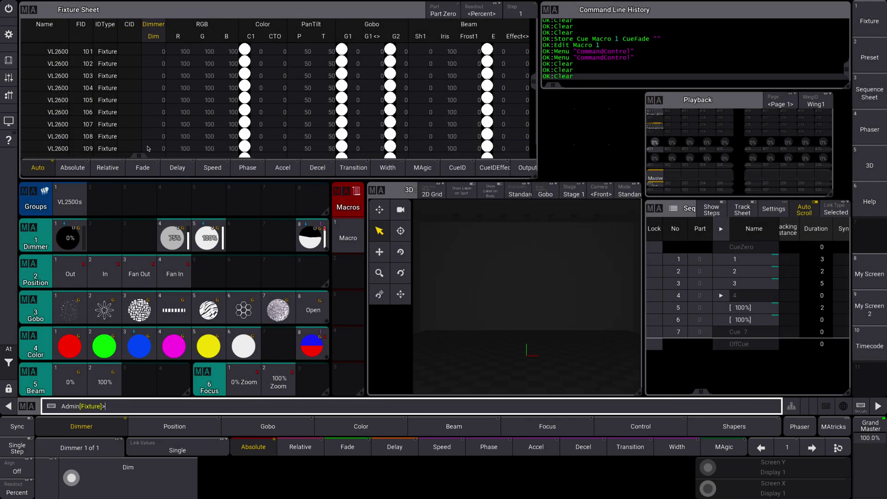
# Step: Apply the 75% dimmer preset and run Macro 1, storing cue 8 with a 3-second fade
pyautogui.click(182, 240)
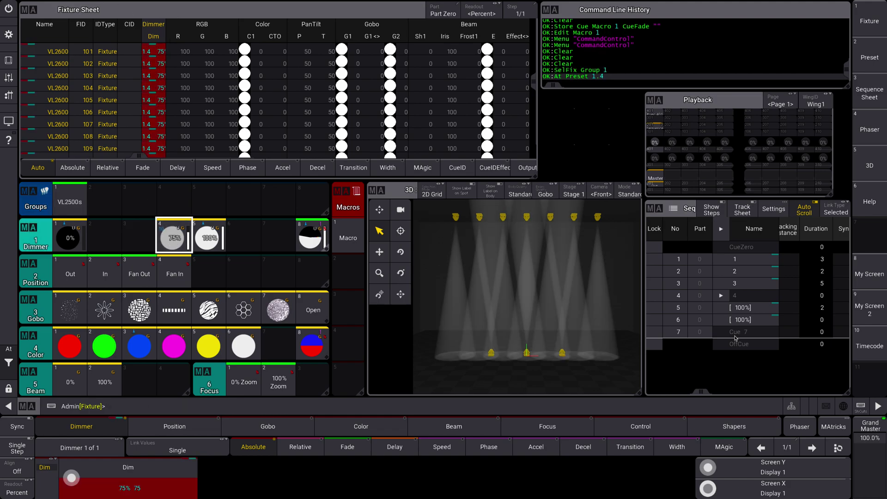
pyautogui.click(348, 238)
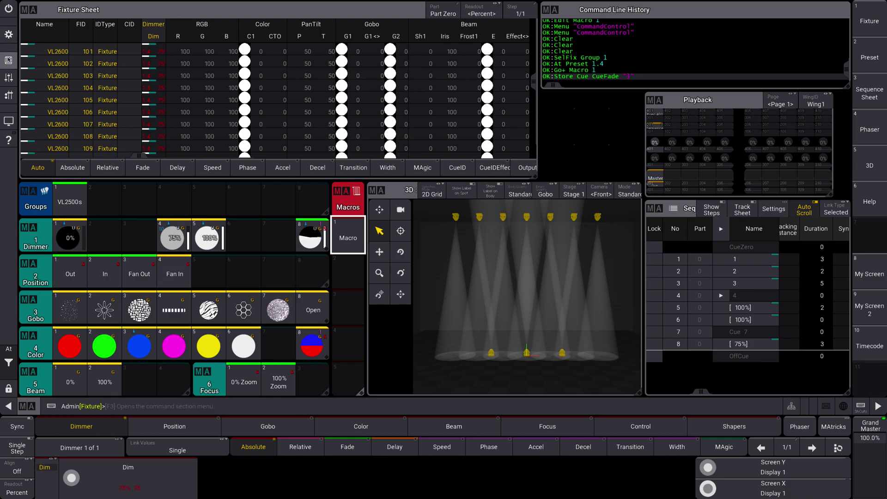
pyautogui.click(9, 60)
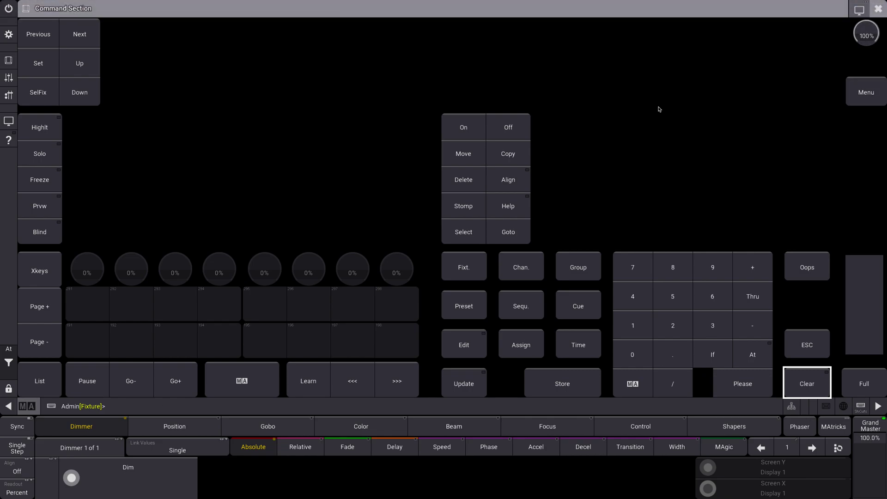
# Step: Program the VL2500s with 75% dimmer, Fan Out position, blue colour and gobo 3
pyautogui.click(878, 8)
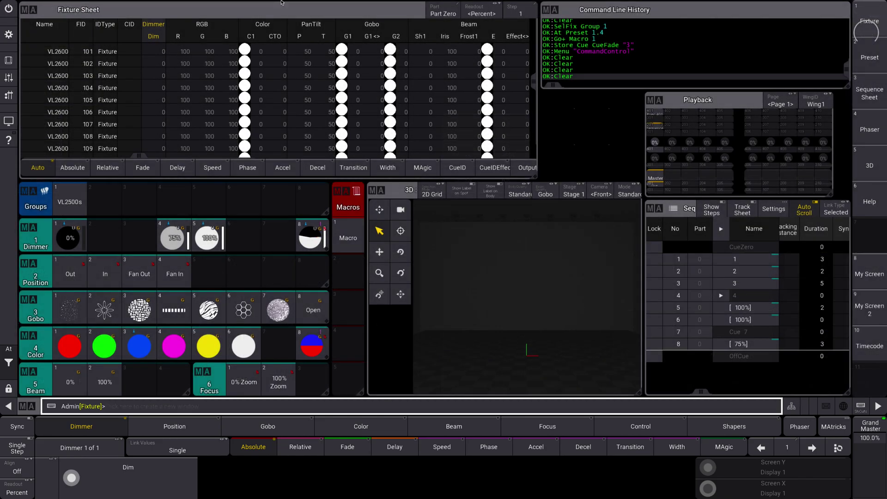
pyautogui.click(65, 200)
pyautogui.click(185, 239)
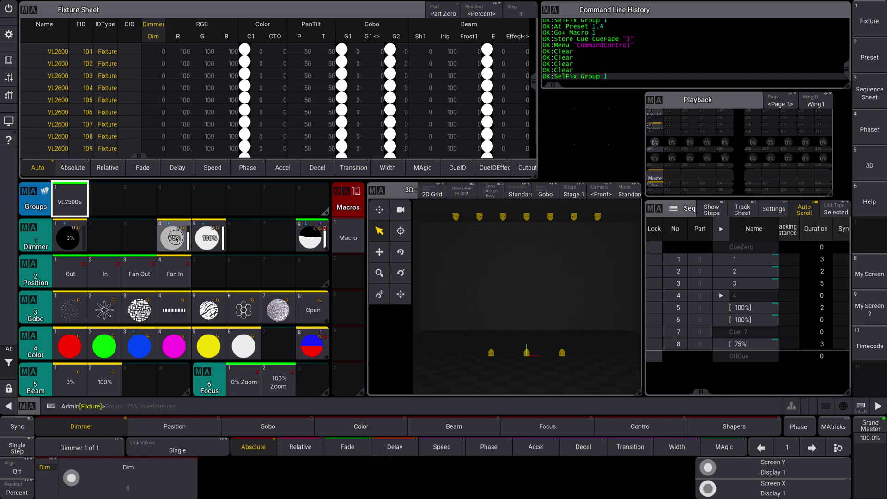
pyautogui.click(138, 278)
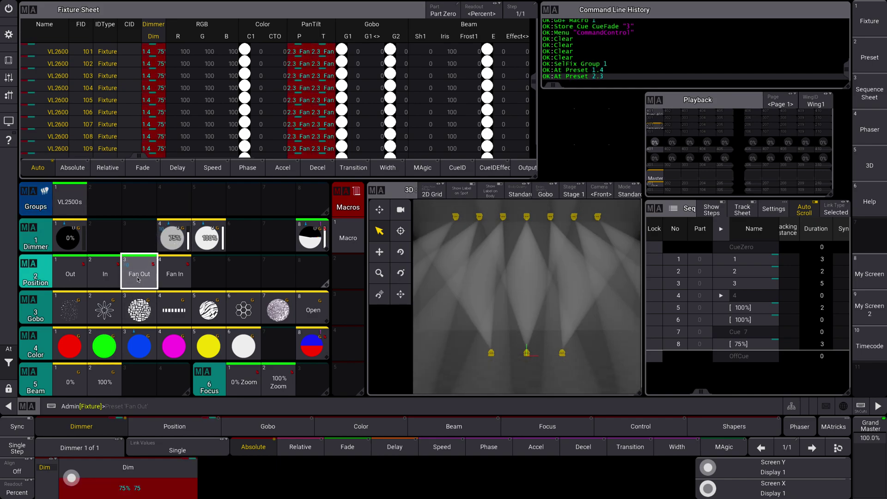
pyautogui.click(139, 346)
pyautogui.click(140, 307)
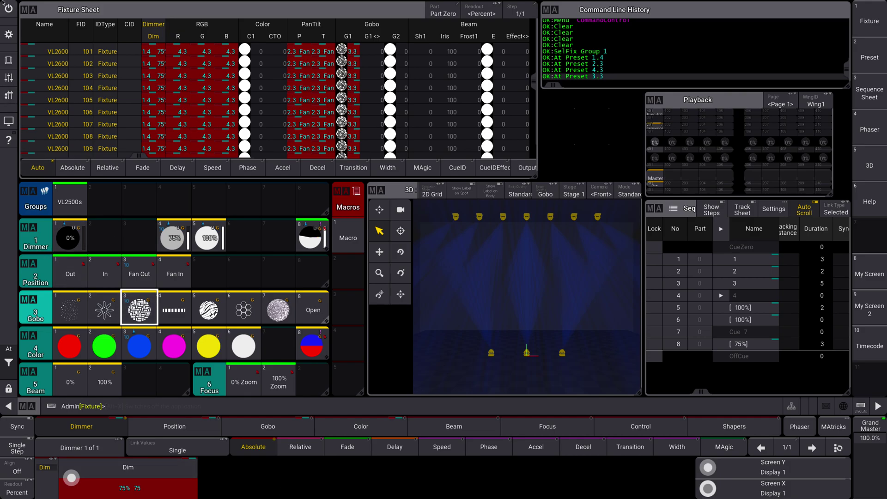
# Step: Clear the programmer, store Macro 2 in pool slot 2, open its editor and add a line
pyautogui.click(10, 77)
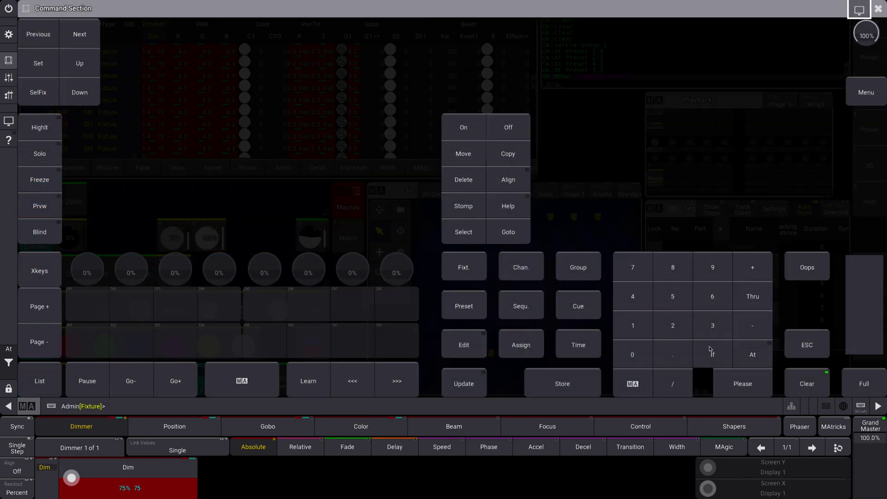
pyautogui.click(807, 386)
pyautogui.press('s')
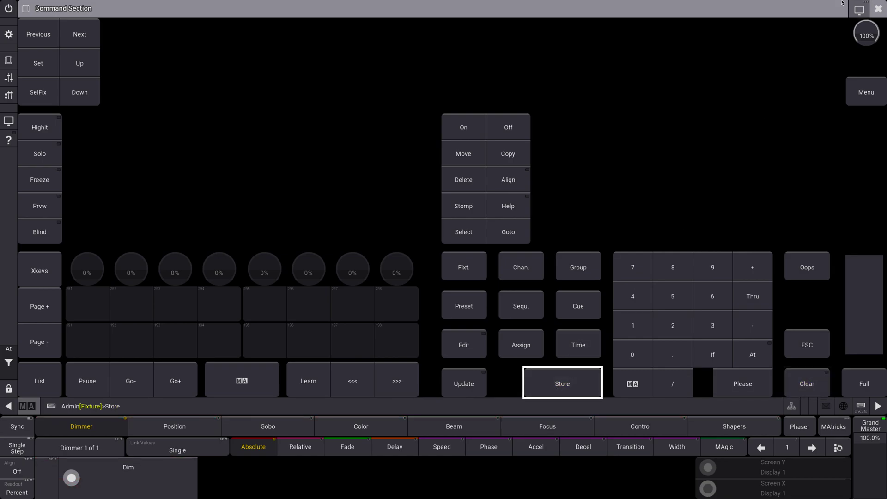
pyautogui.click(878, 8)
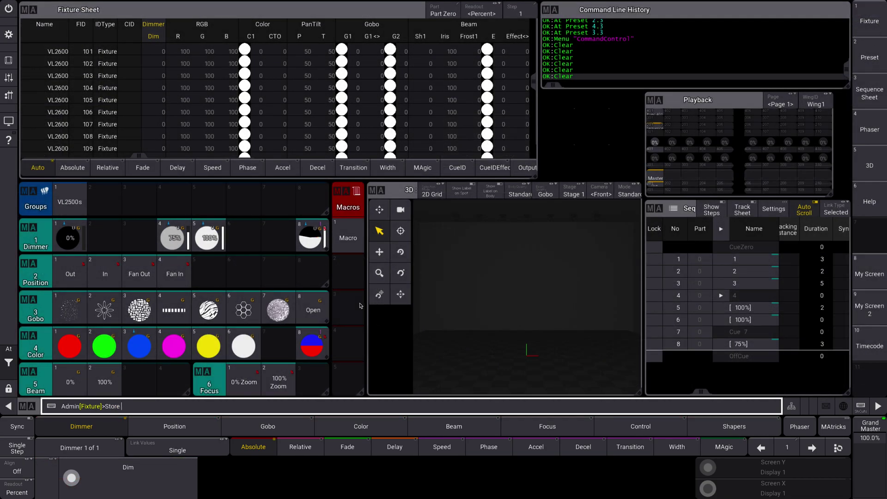
pyautogui.click(336, 267)
pyautogui.moveTo(336, 267); pyautogui.dragTo(295, 273)
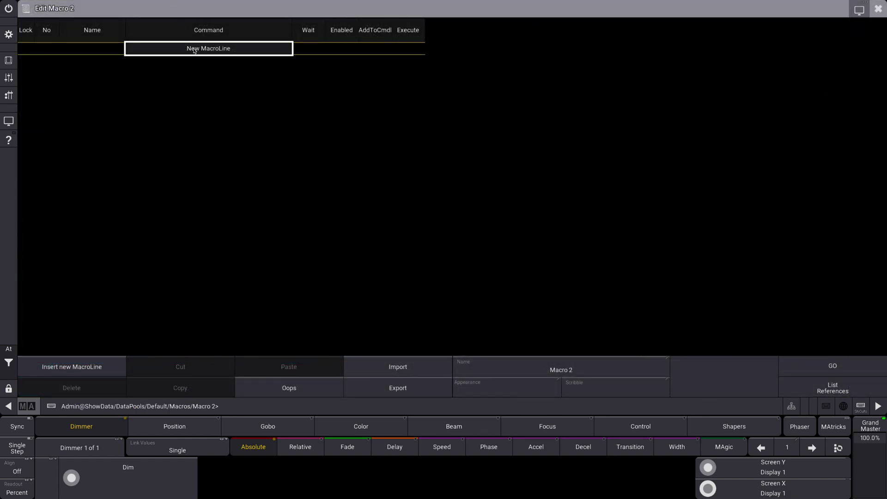
pyautogui.click(194, 50)
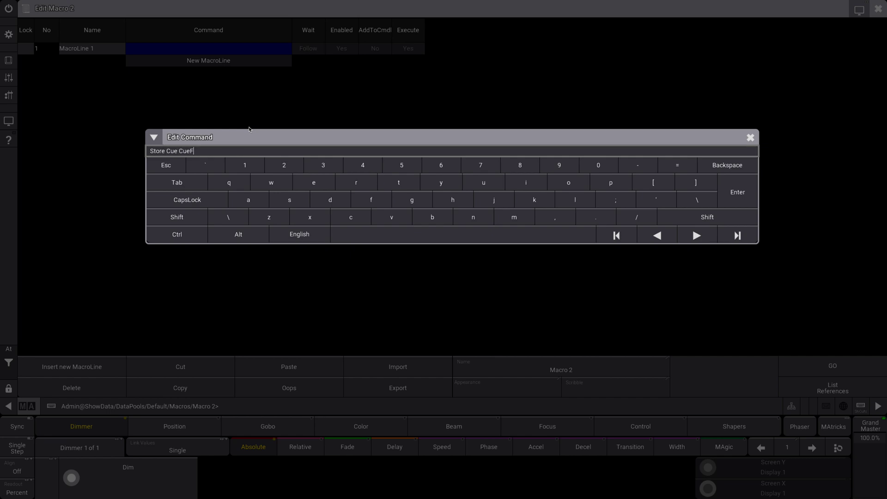
# Step: Set Macro 2's line to 'Store Cue CueFade' with AddToCmdl Yes and Execute No, then close the editor
pyautogui.press('Return')
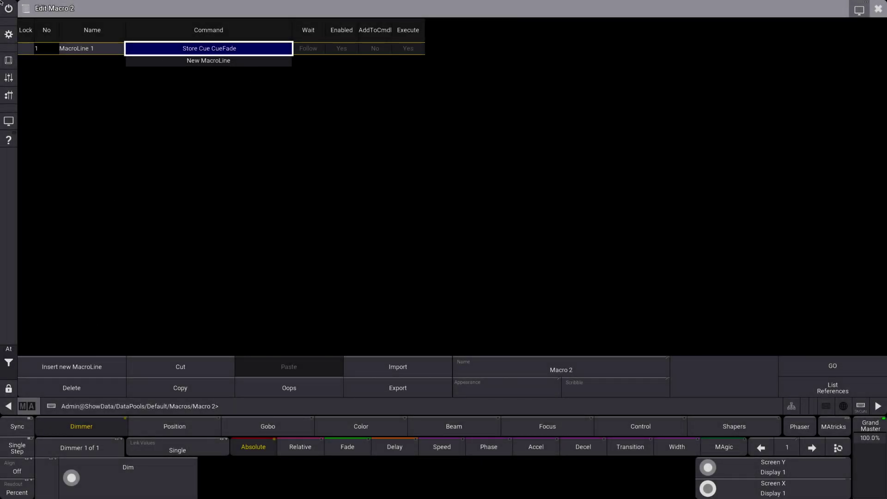
pyautogui.click(375, 48)
pyautogui.click(378, 52)
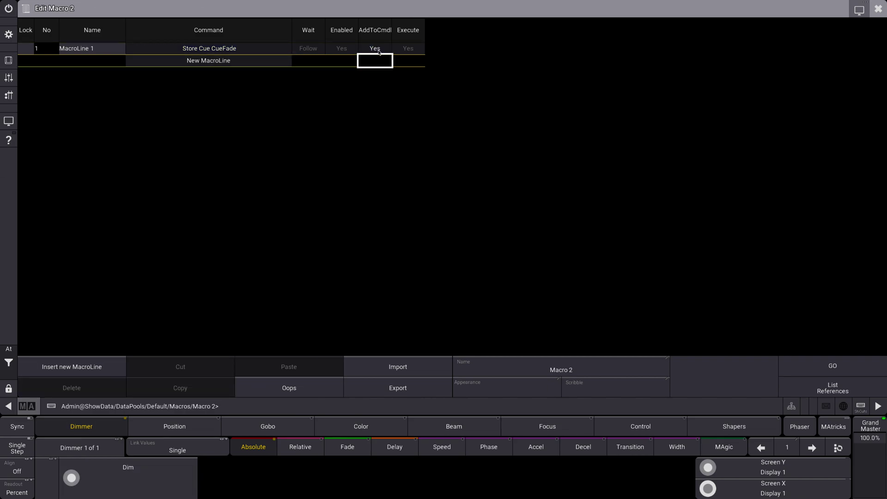
pyautogui.click(409, 49)
pyautogui.click(410, 50)
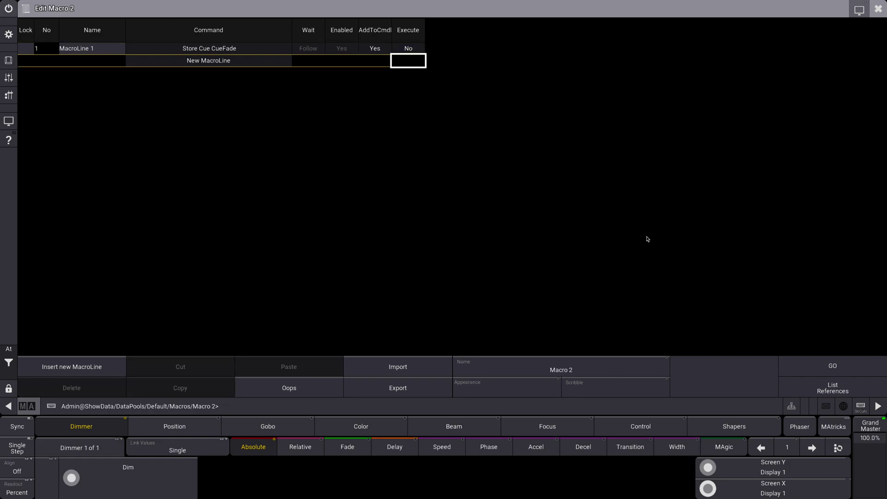
pyautogui.click(876, 8)
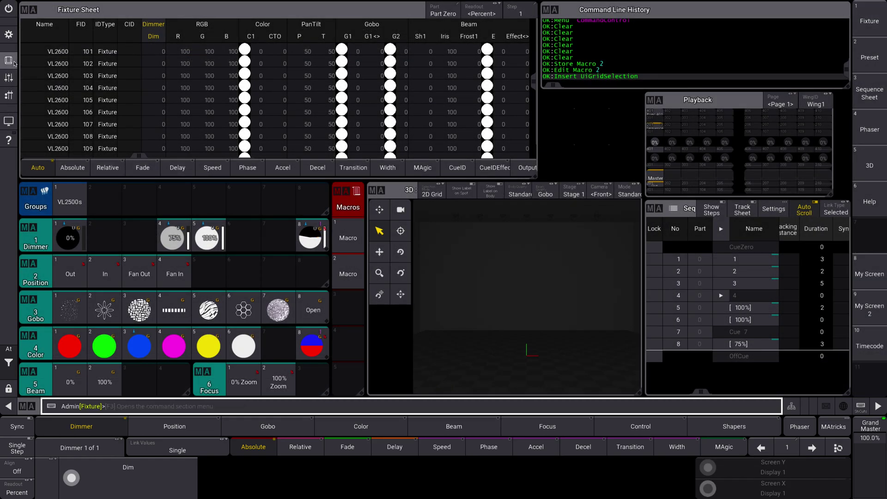
# Step: Give the VL2500s 100% dimmer, Fan Out, gobo 3 and blue, then run Macro 2
pyautogui.click(69, 202)
pyautogui.click(206, 238)
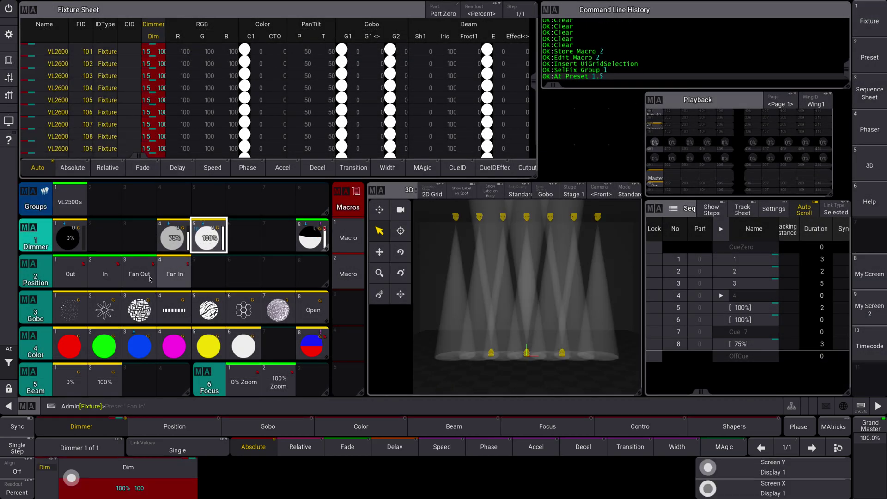
pyautogui.click(139, 274)
pyautogui.click(139, 309)
pyautogui.click(141, 333)
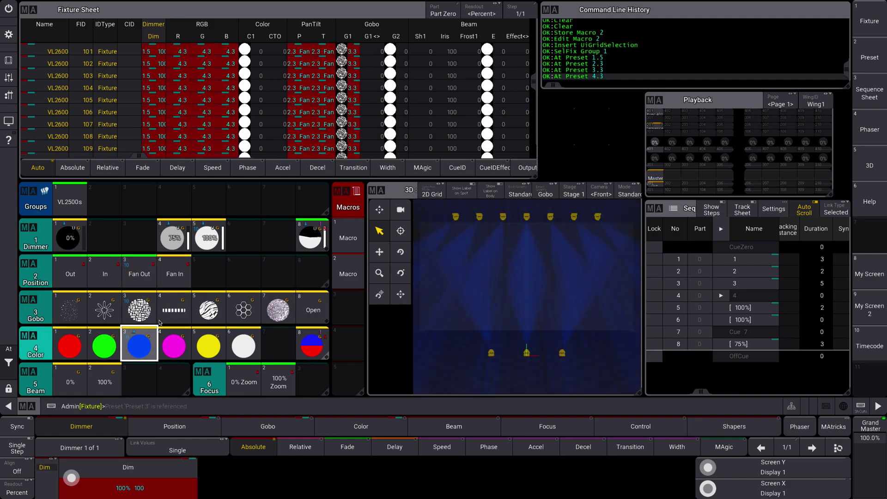
pyautogui.click(346, 277)
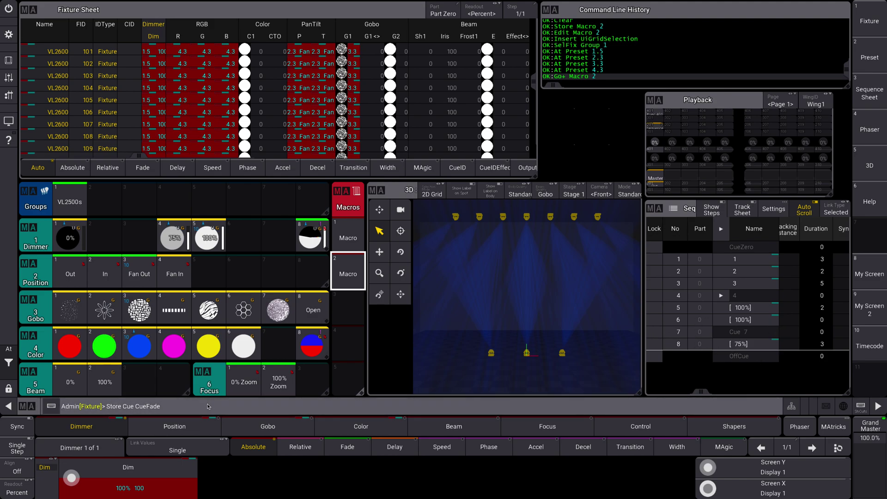
pyautogui.click(8, 60)
# Step: Complete the pending store command with 3 and confirm storing new cue 9
pyautogui.click(719, 331)
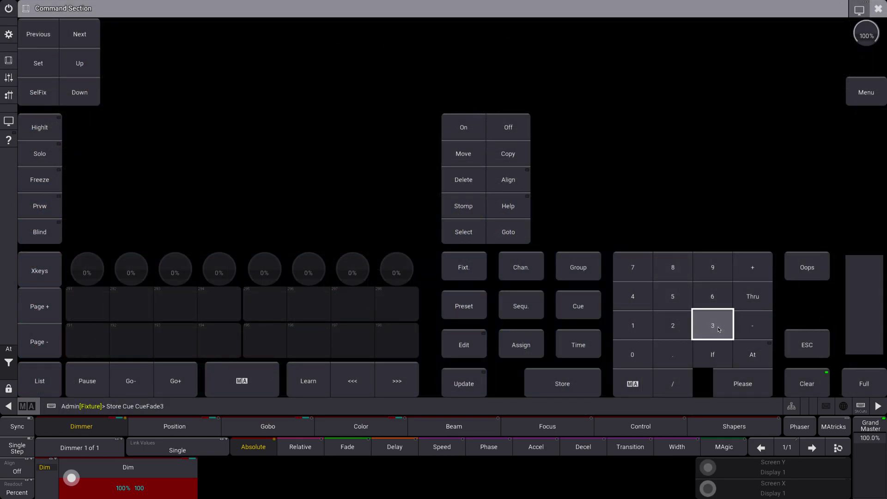
pyautogui.click(742, 386)
pyautogui.click(430, 287)
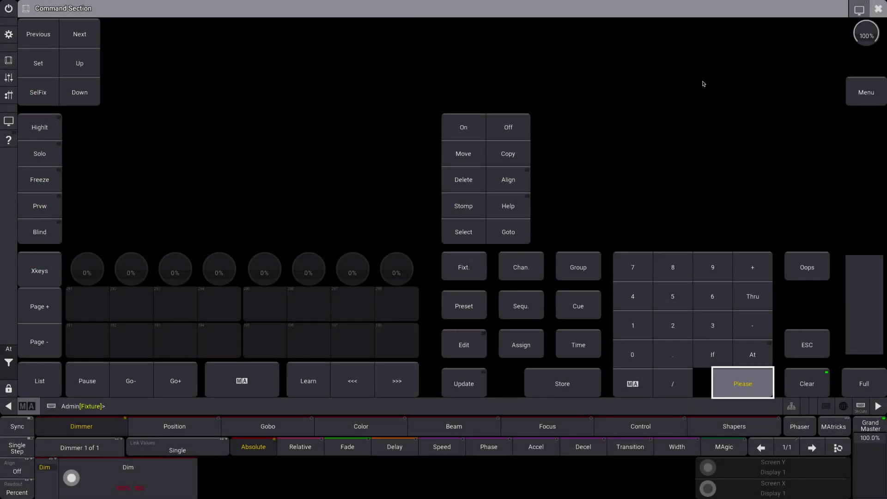
pyautogui.click(876, 12)
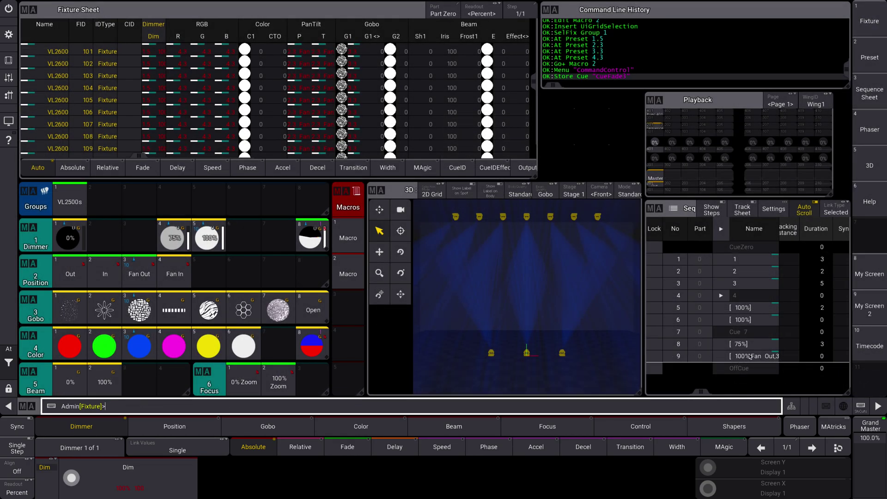
# Step: Store new cue 10 with a 3-second fade by running Macro 2 and adding 3
pyautogui.click(823, 358)
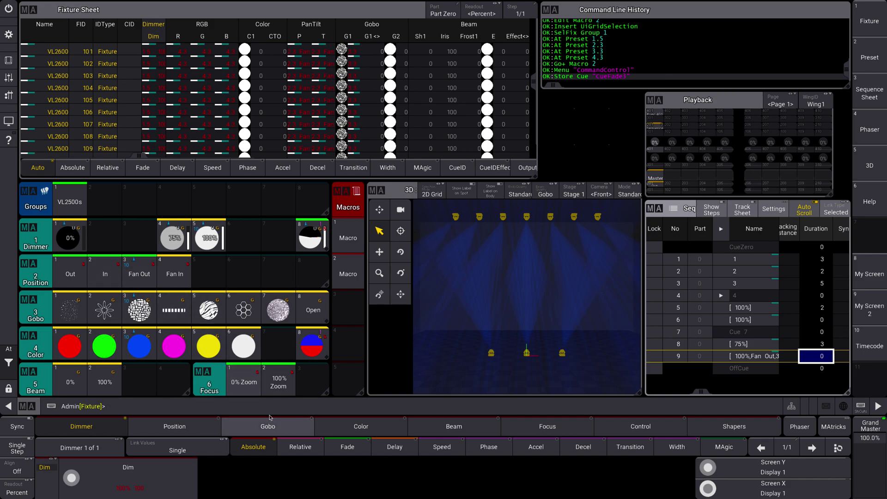
pyautogui.click(354, 275)
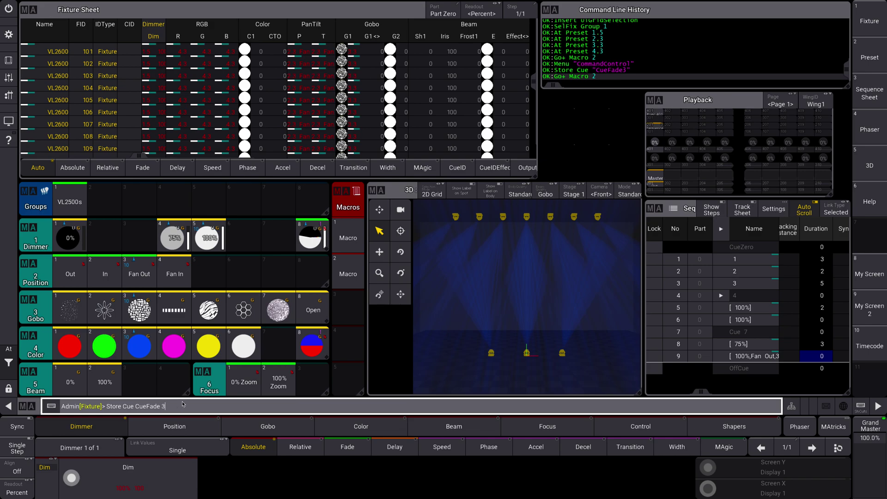
pyautogui.write('3')
pyautogui.press('Return')
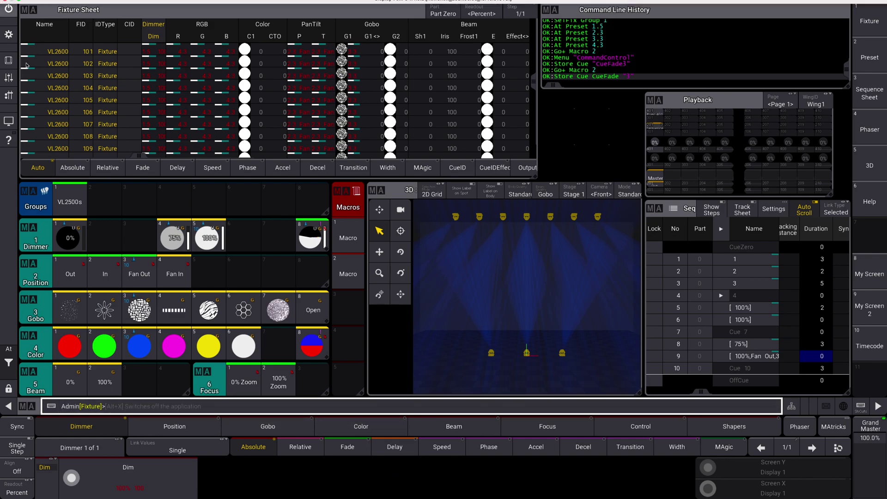
pyautogui.moveTo(347, 273); pyautogui.dragTo(320, 277)
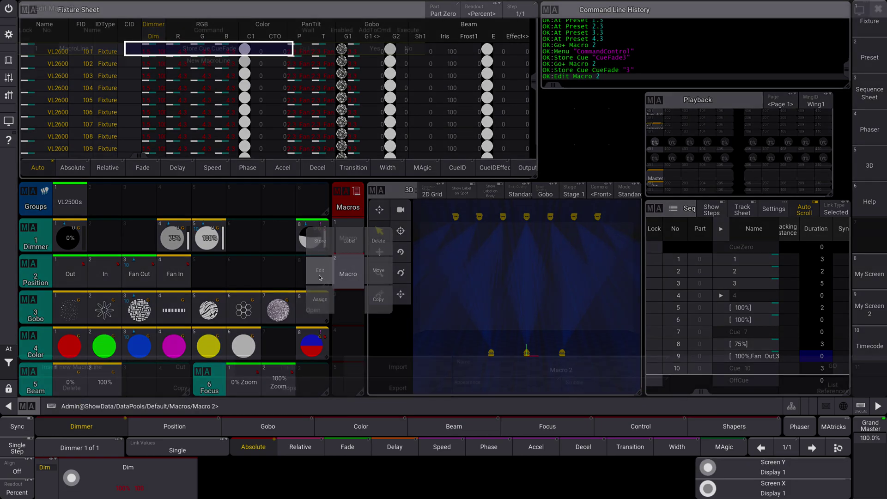
pyautogui.press('Return')
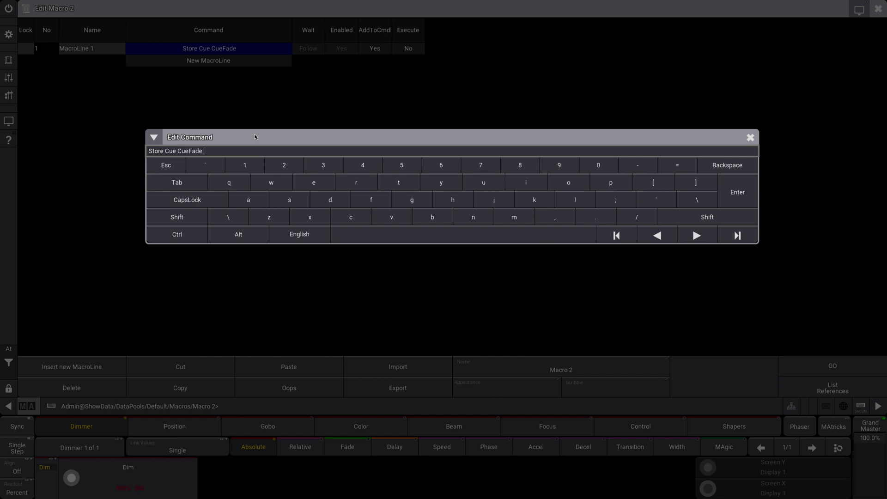
pyautogui.press('Return')
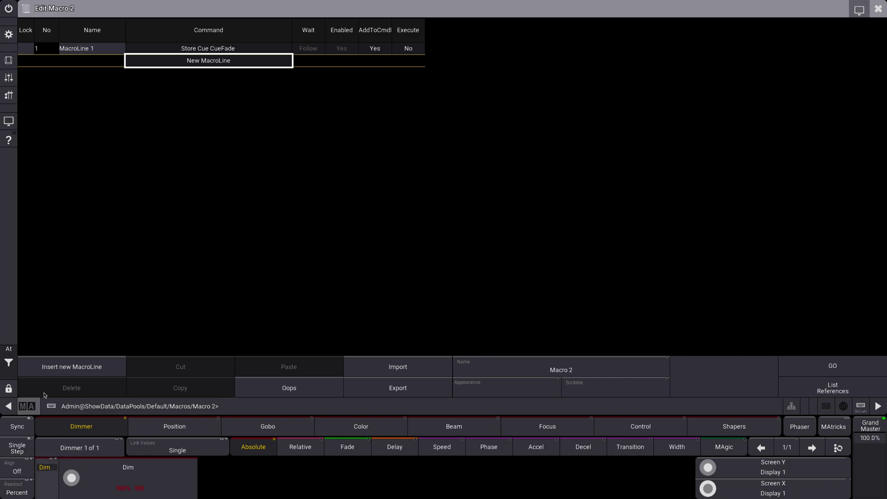
pyautogui.click(878, 9)
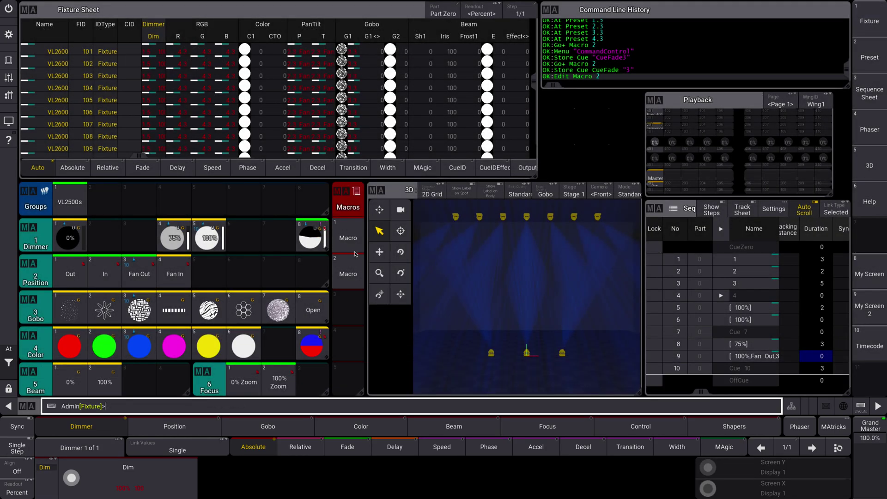
# Step: Label Macro 2 'Store No Time'
pyautogui.moveTo(348, 272); pyautogui.dragTo(349, 241)
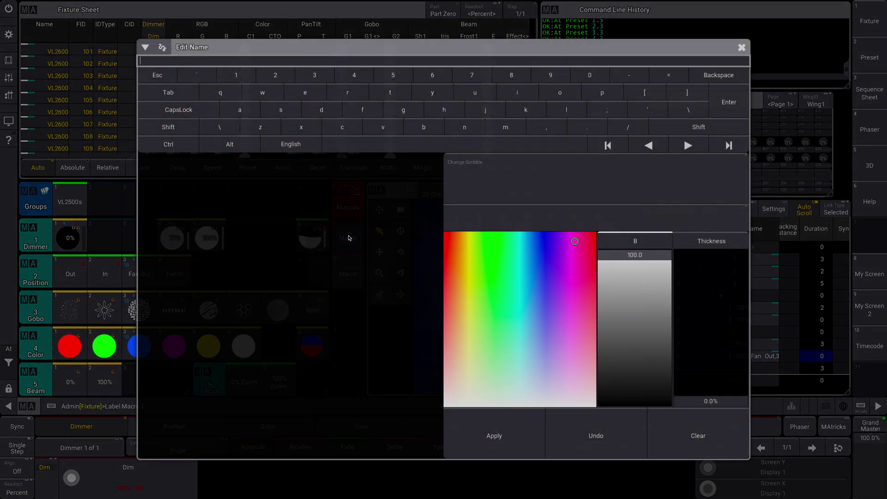
pyautogui.write('Store N')
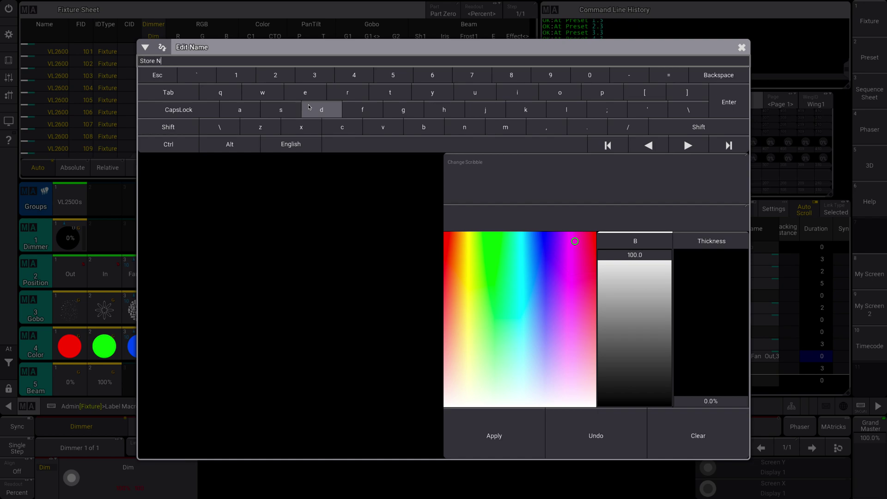
pyautogui.write('o Time')
pyautogui.press('Return')
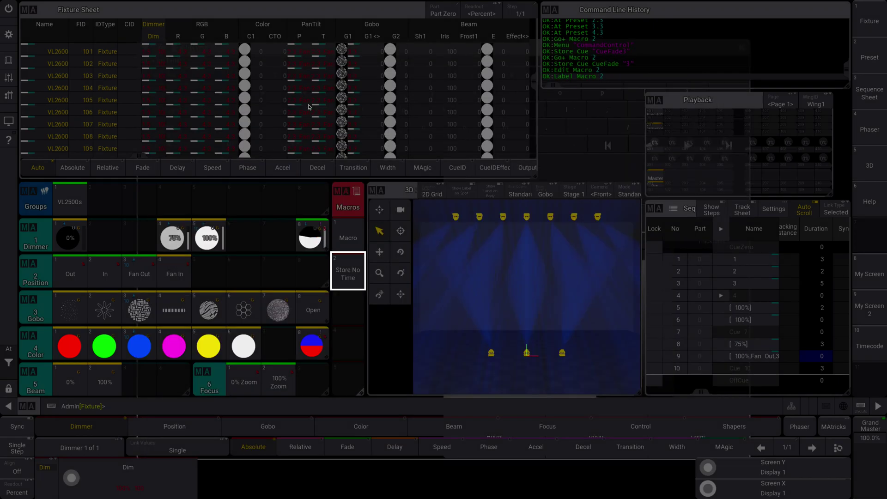
# Step: Label Macro 1 'Store Time 3'
pyautogui.moveTo(354, 296); pyautogui.dragTo(351, 203)
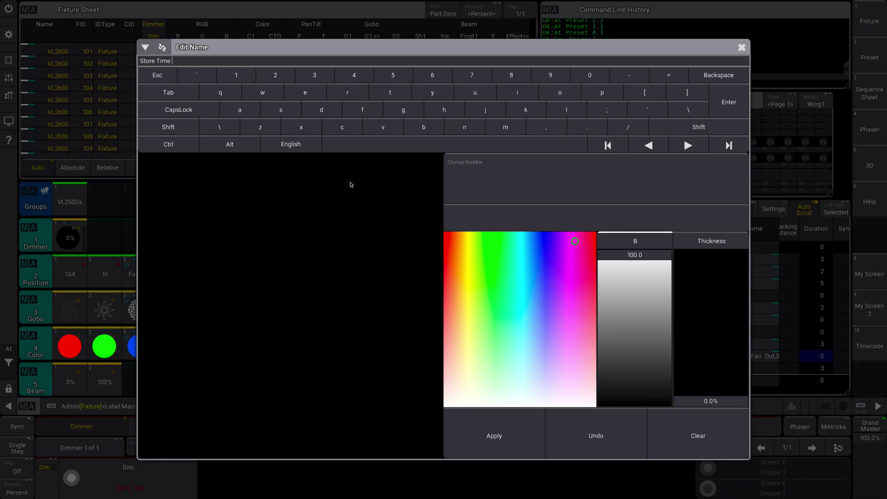
pyautogui.write('3')
pyautogui.press('Return')
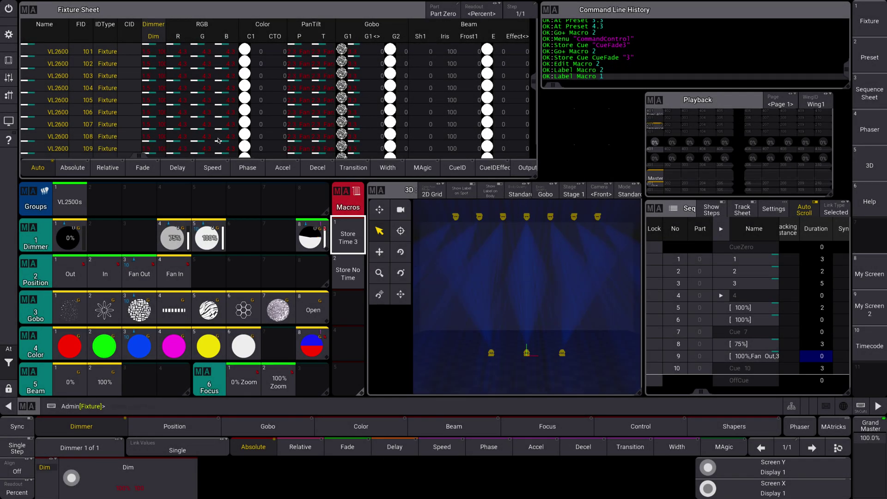
pyautogui.click(9, 60)
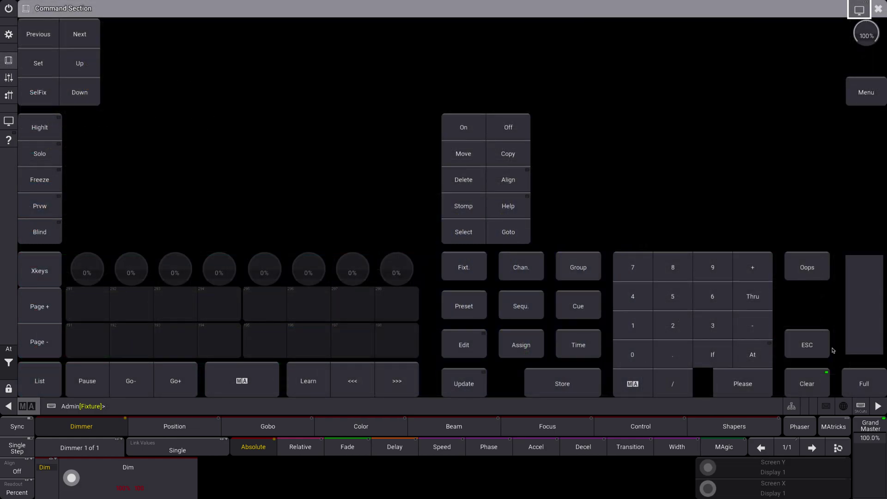
# Step: Clear the programmer so the fixtures go dark, then edit the Store No Time macro
pyautogui.click(794, 384)
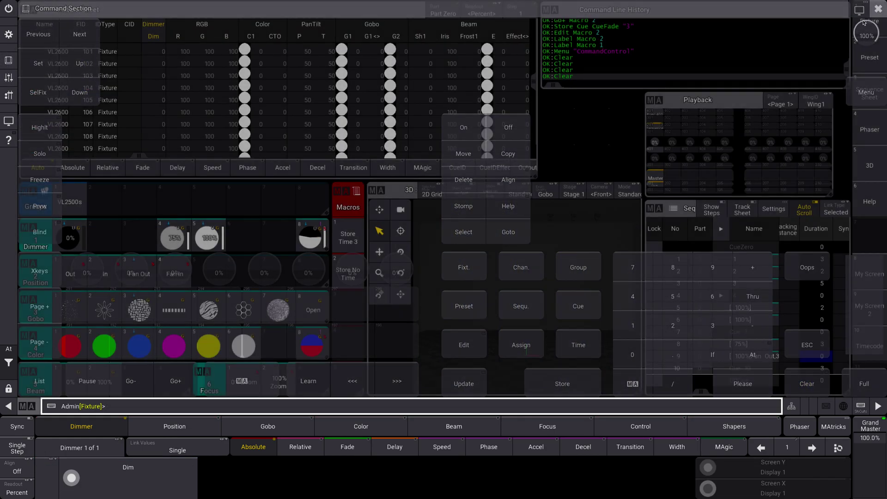
pyautogui.click(878, 9)
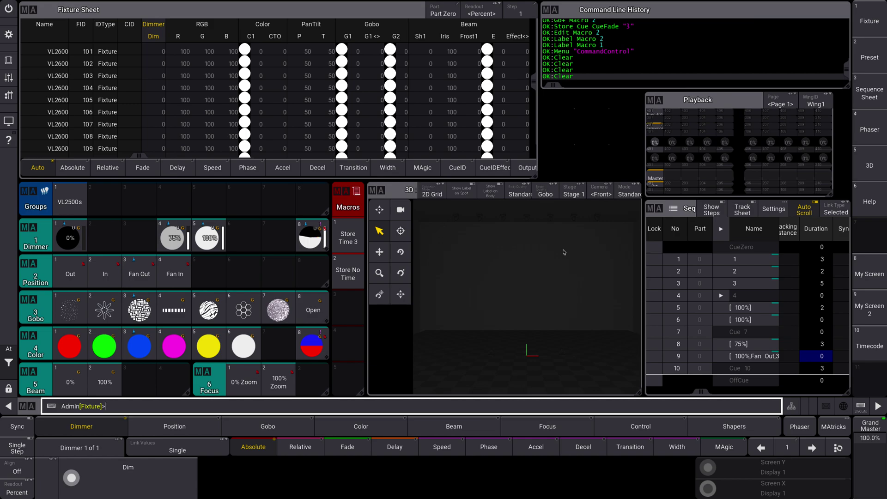
pyautogui.moveTo(348, 274); pyautogui.dragTo(318, 279)
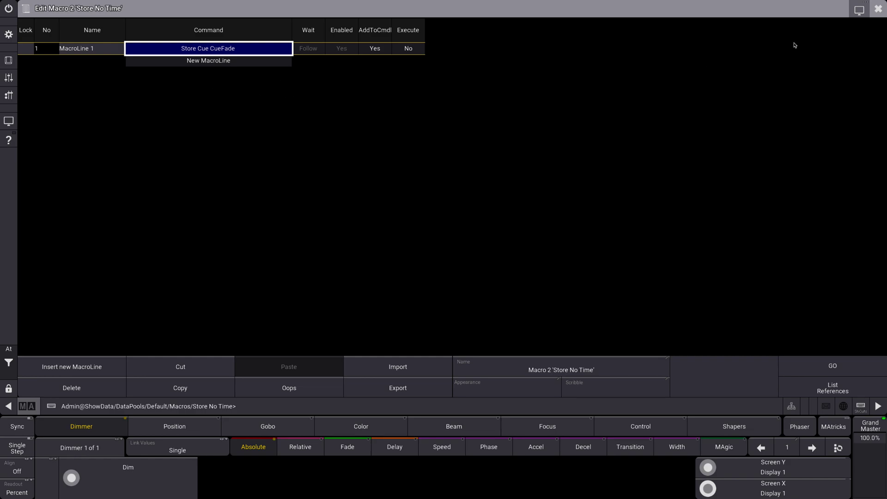
# Step: Close the Edit Macro 2 'Store No Time' window, leaving its single Store Cue CueFade line
pyautogui.click(879, 8)
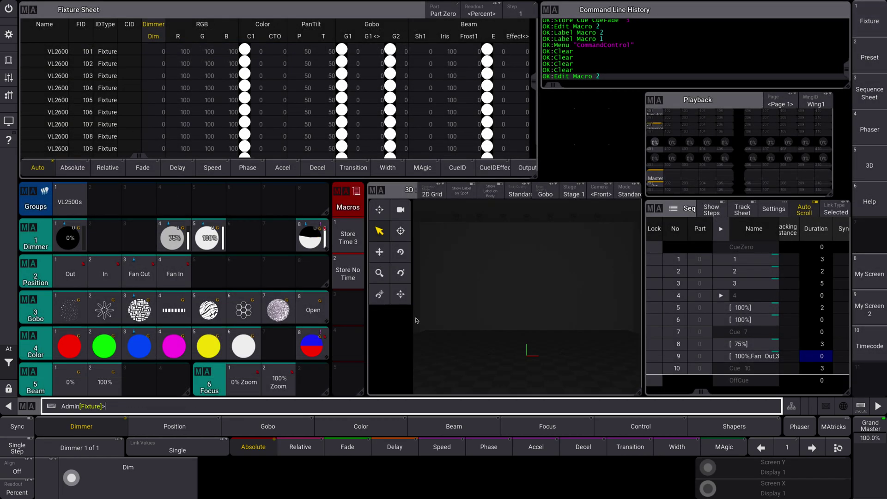